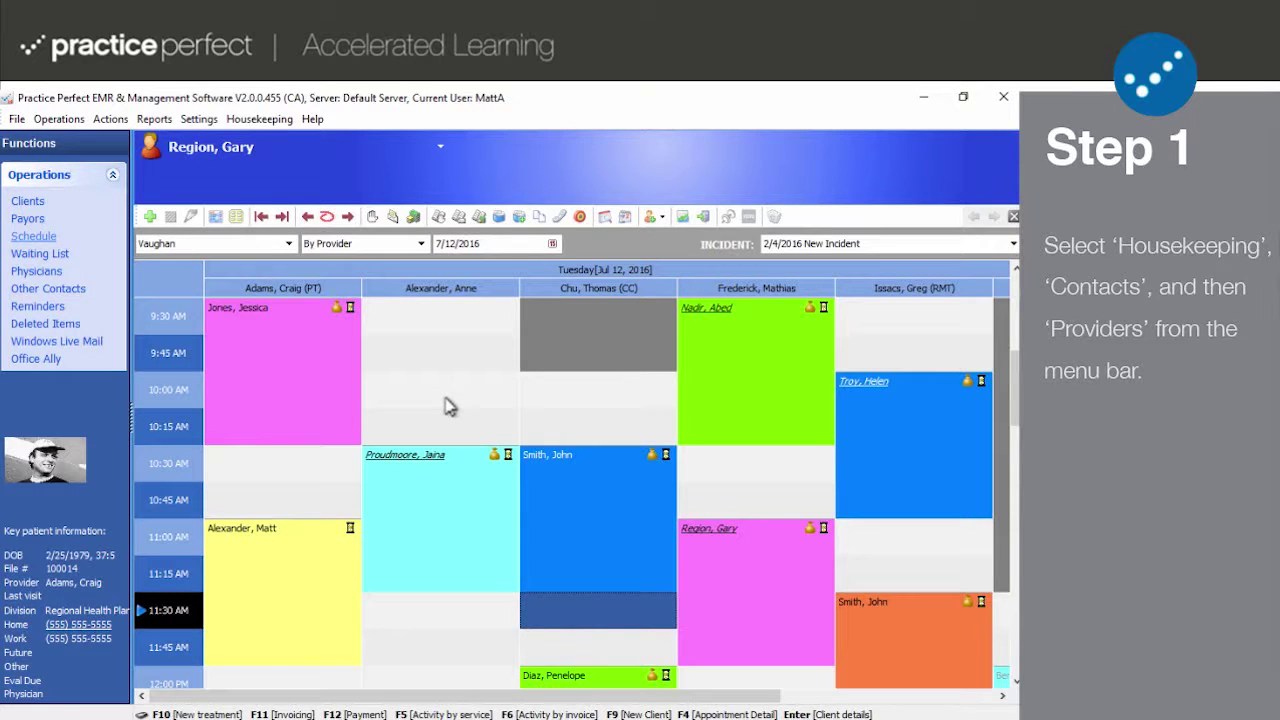
# Open the Providers list from Housekeeping > Contacts > Providers.
pyautogui.click(264, 121)
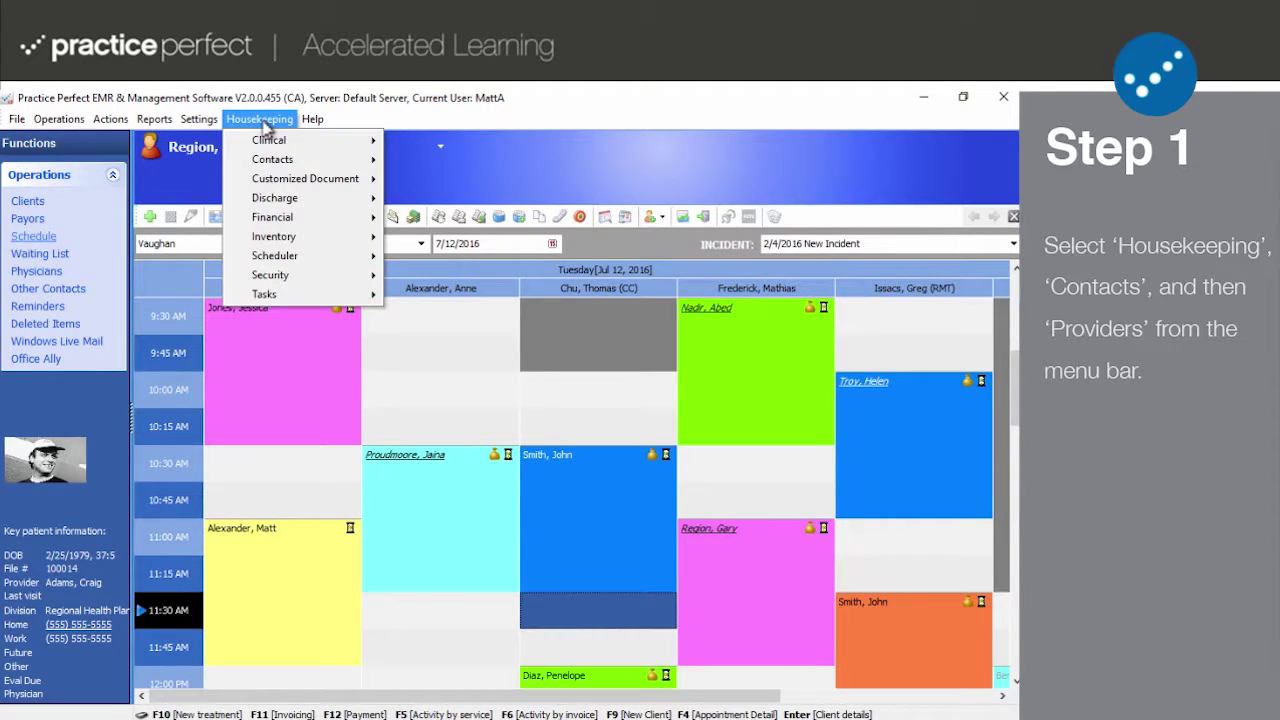
pyautogui.moveTo(284, 160)
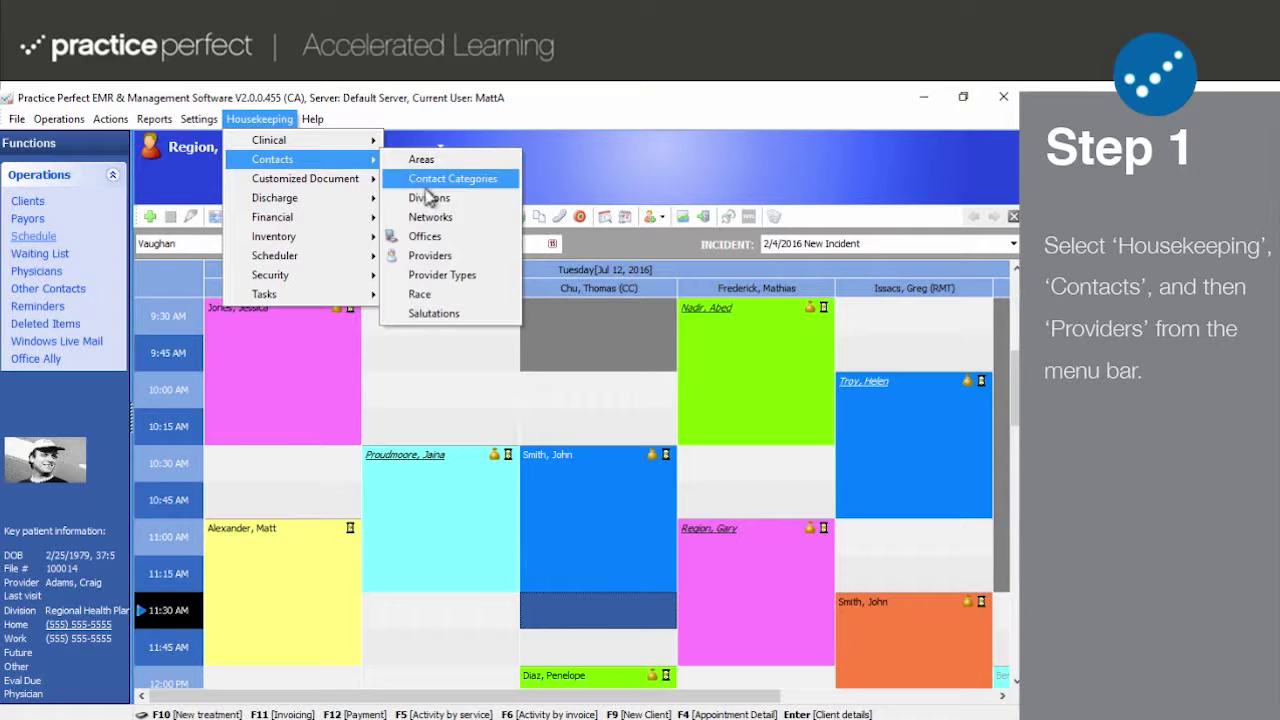
pyautogui.click(450, 259)
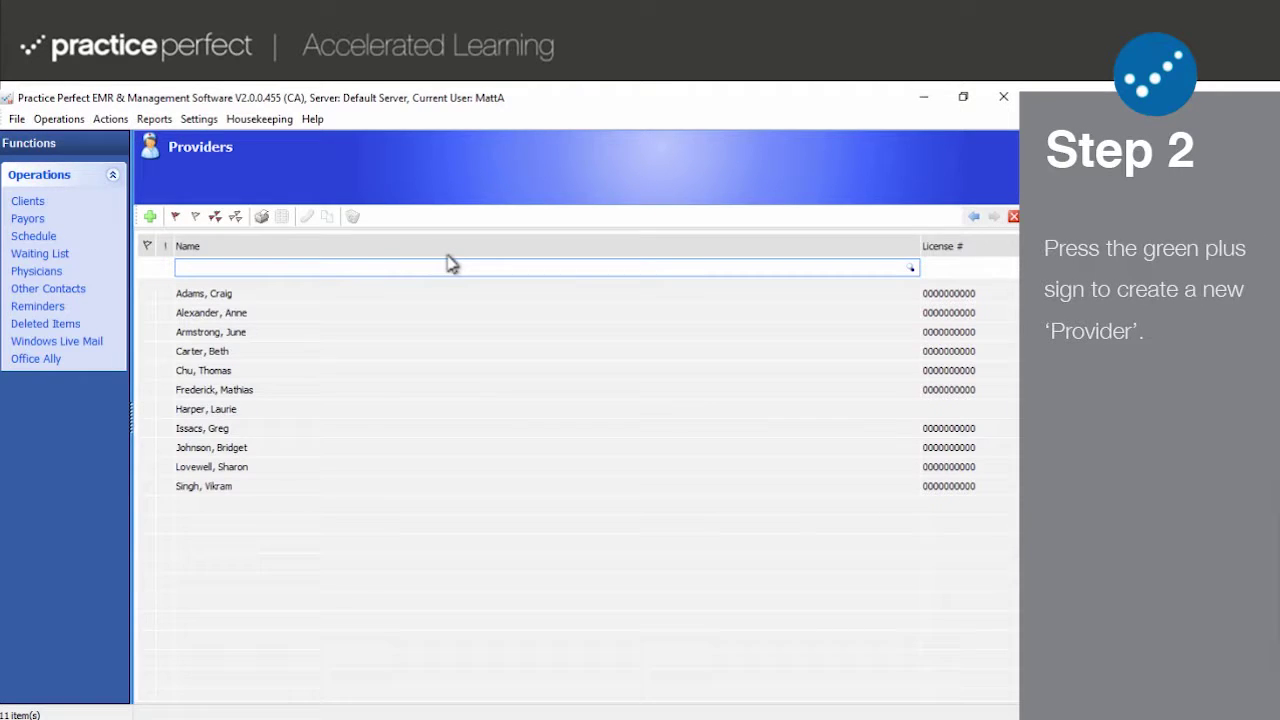
pyautogui.click(150, 217)
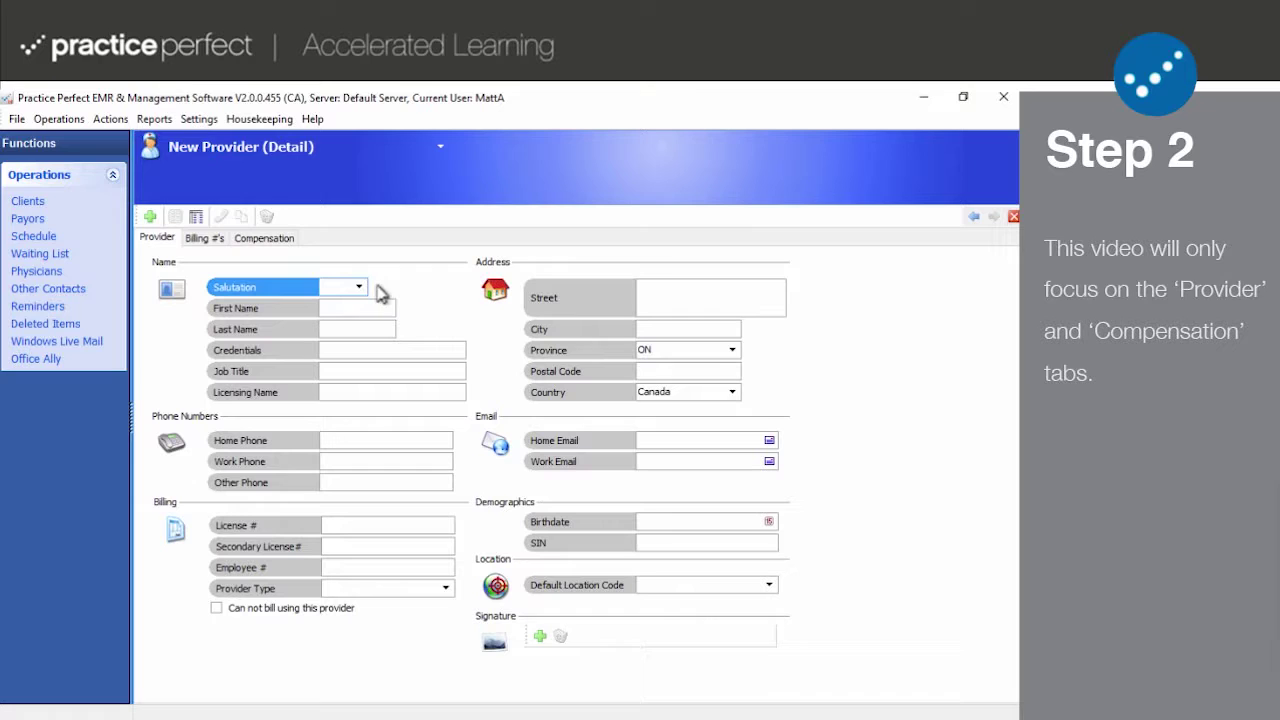
pyautogui.click(973, 216)
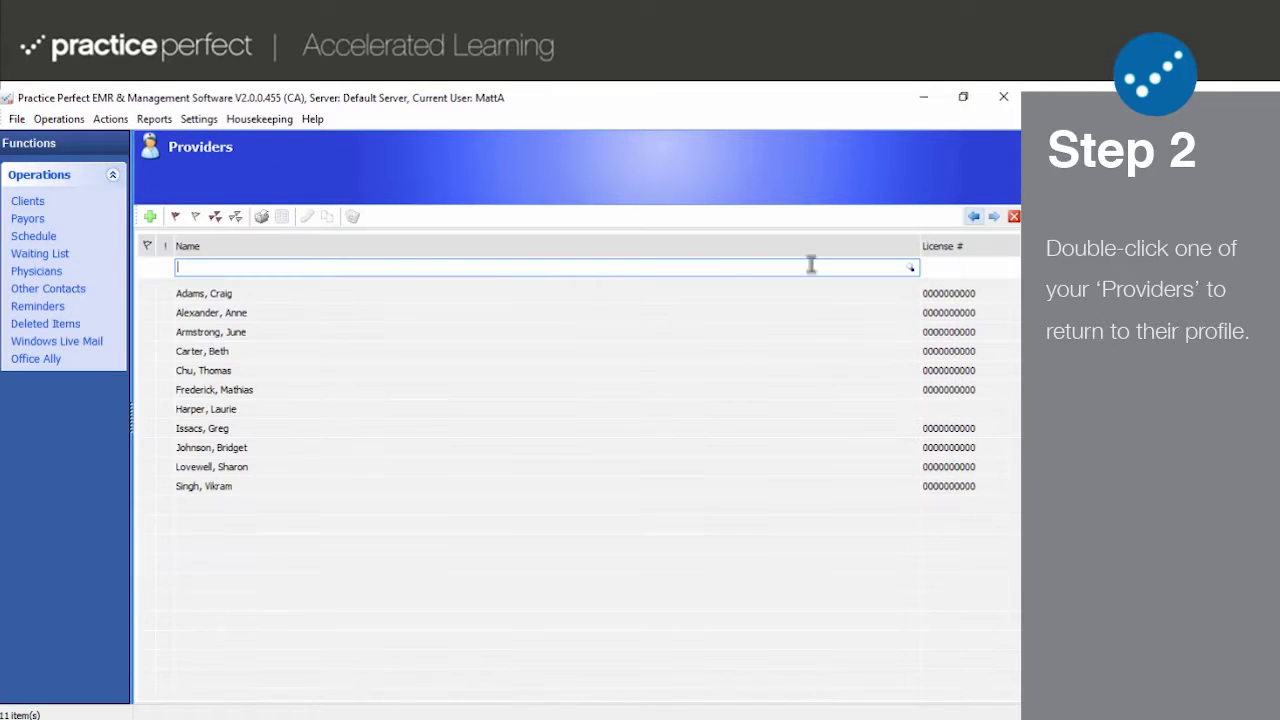
pyautogui.doubleClick(242, 294)
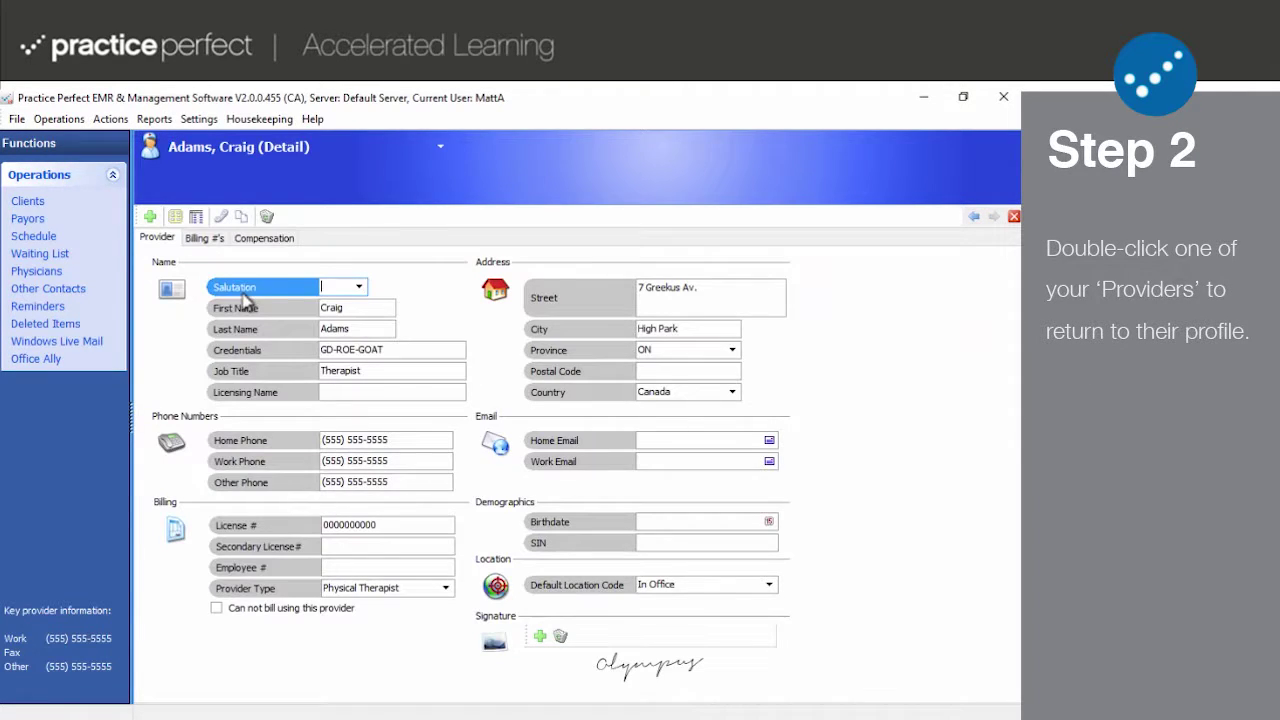
pyautogui.click(973, 216)
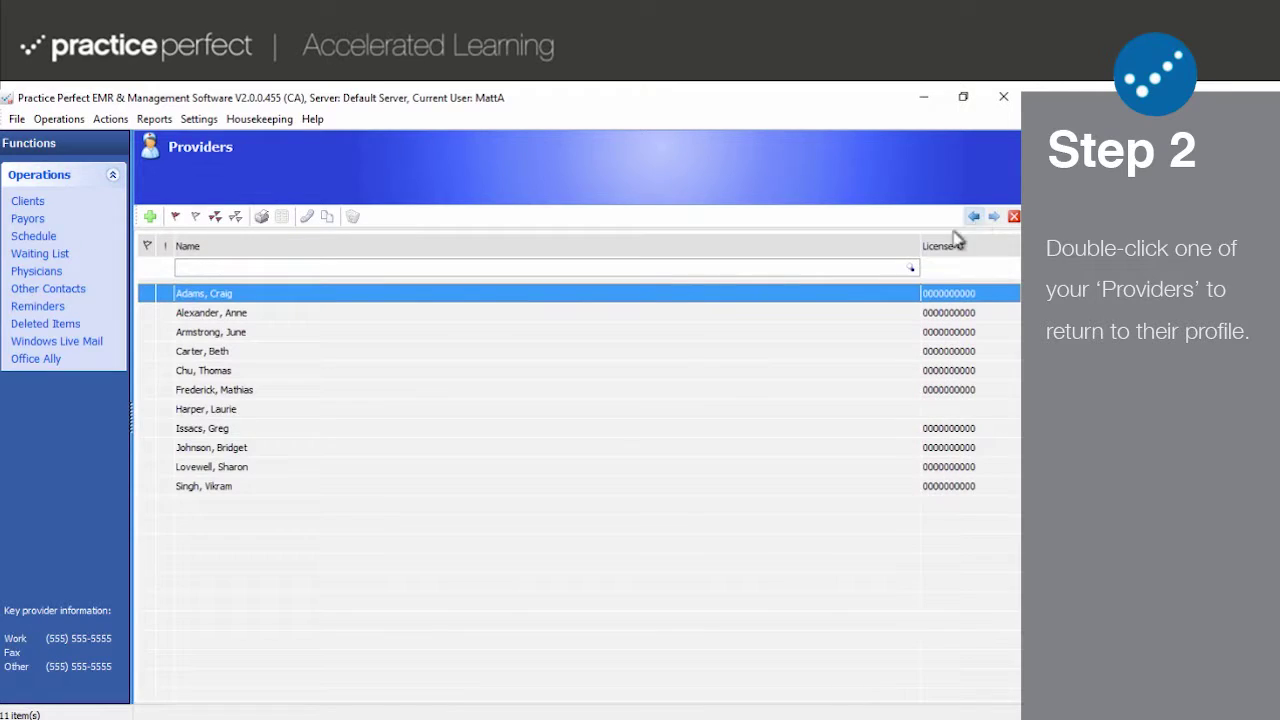
# Start a new provider titled Ms. with their first and last name, credentials PT, OT, SLP and job title Therapist.
pyautogui.click(150, 217)
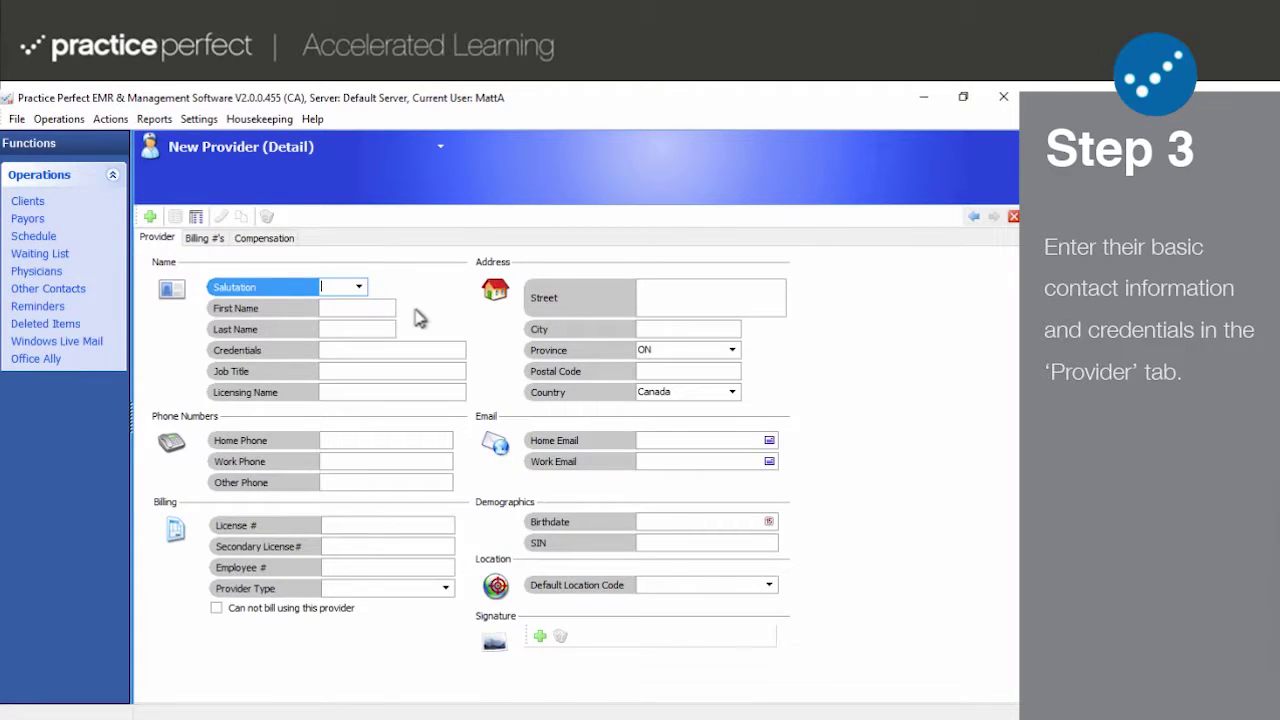
pyautogui.write('Ms.')
pyautogui.press('Tab')
pyautogui.press('Tab')
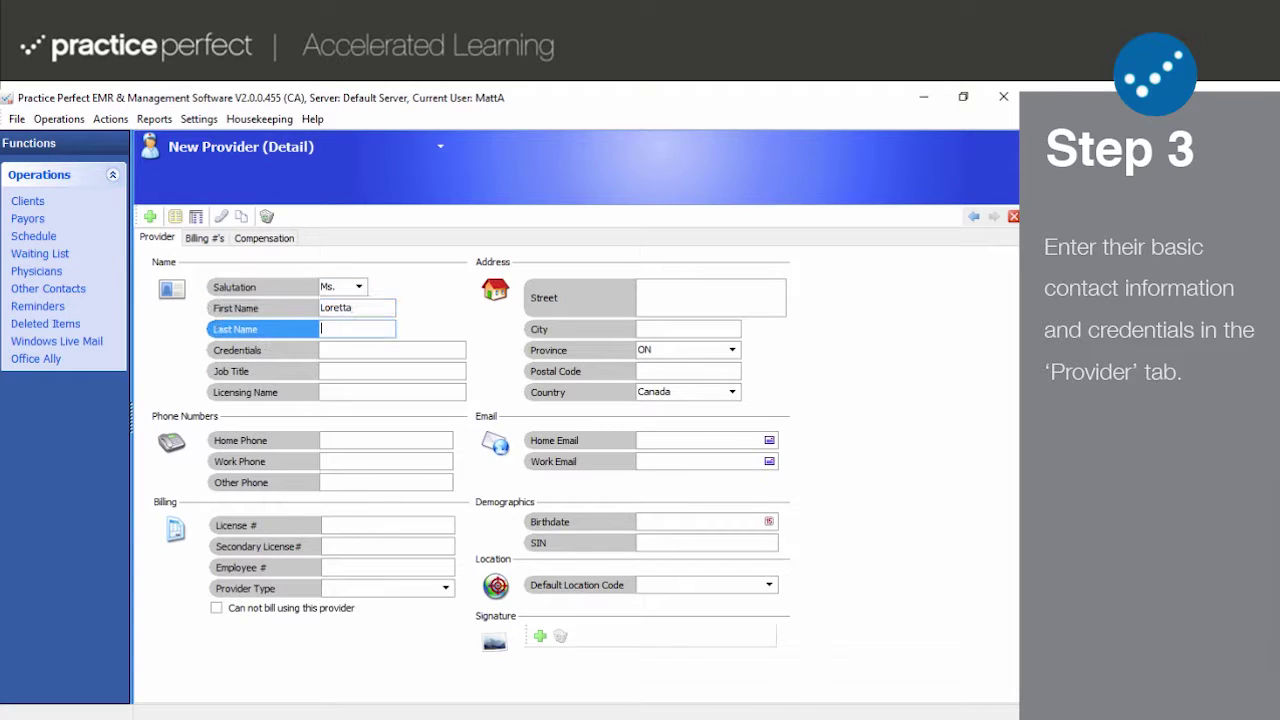
pyautogui.press('Tab')
pyautogui.write('PT')
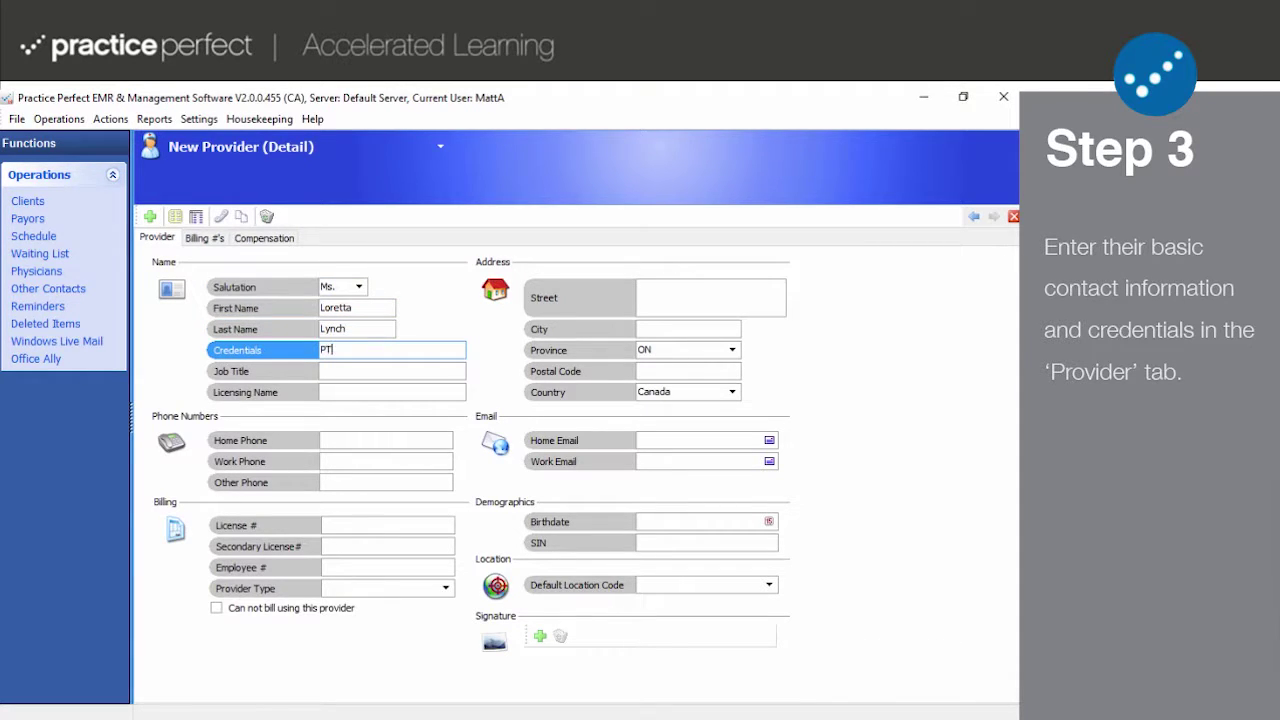
pyautogui.write(', OT, SLP')
pyautogui.press('Tab')
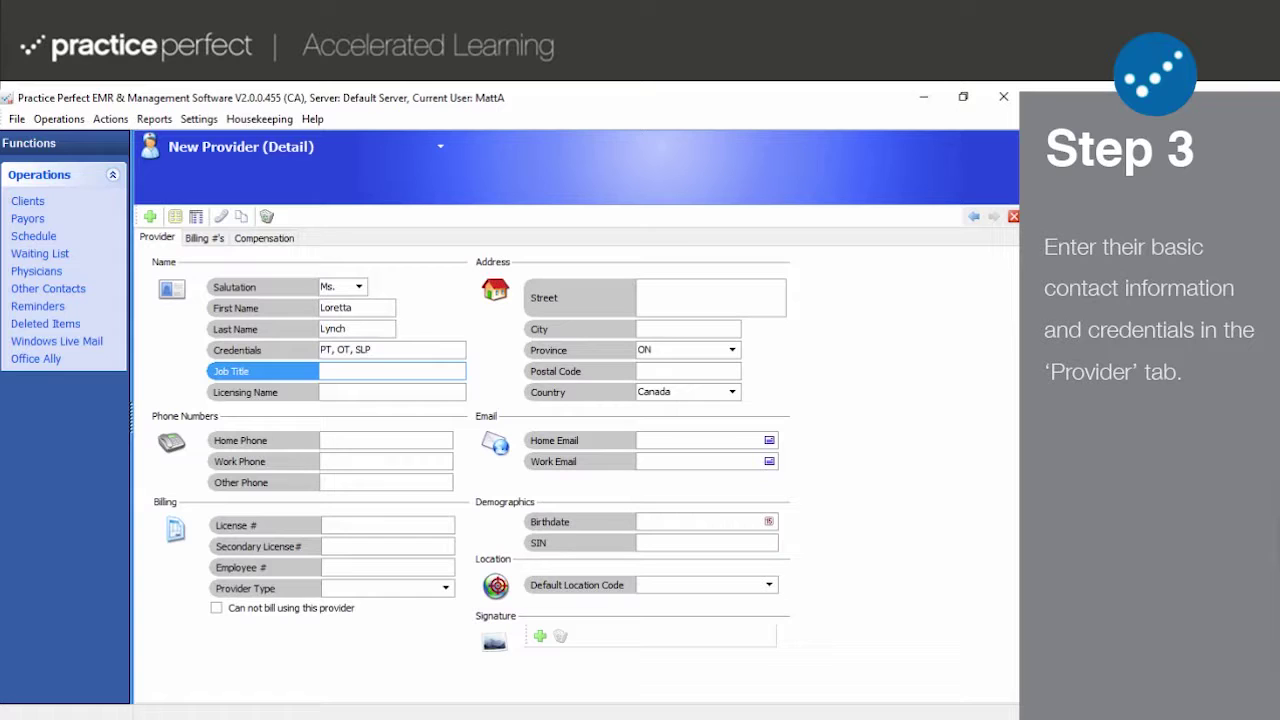
pyautogui.write('Therapist')
# Enter the provider's street address, city and postal code.
pyautogui.press('Tab')
pyautogui.press('Tab')
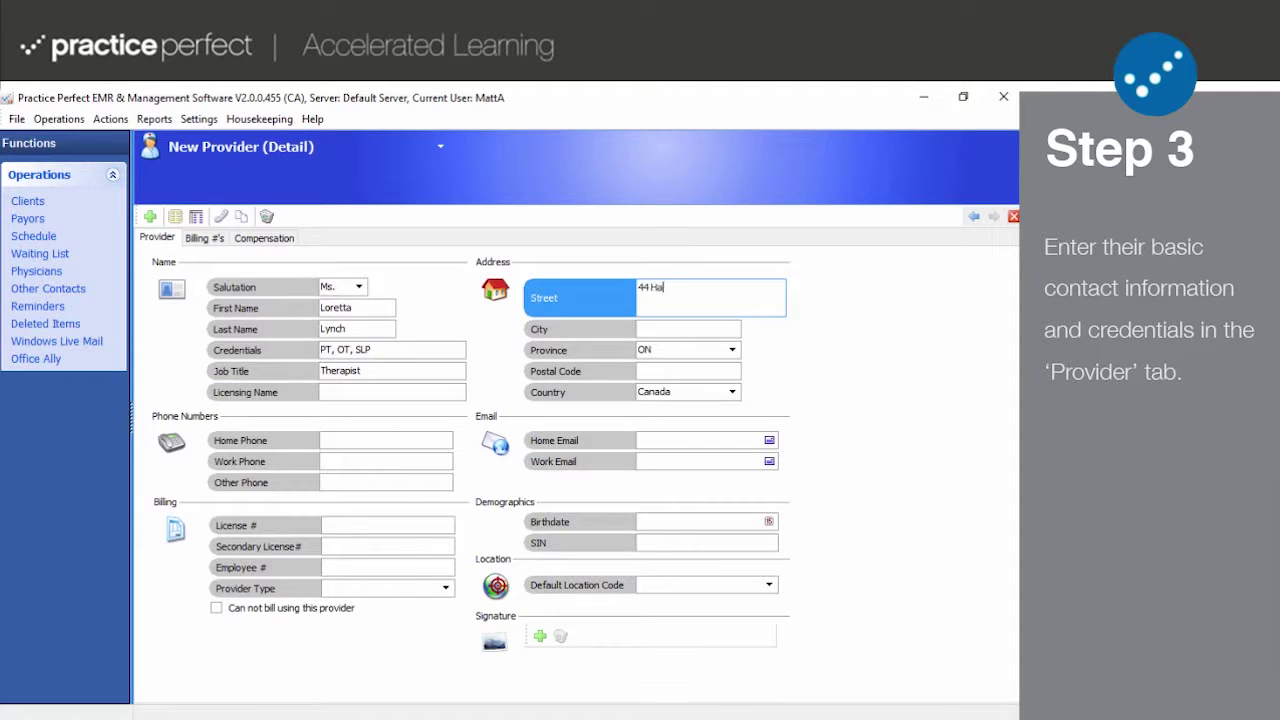
pyautogui.press('Tab')
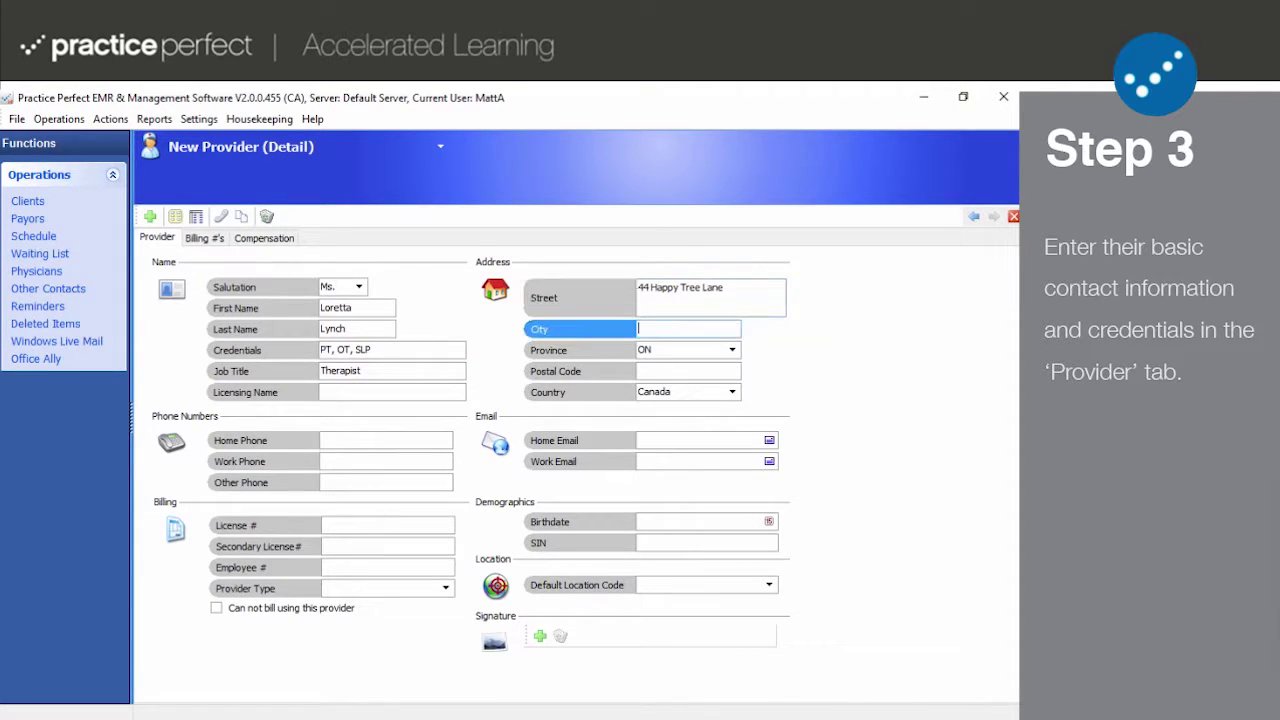
pyautogui.write('Toronto')
pyautogui.click(700, 371)
pyautogui.write('M1')
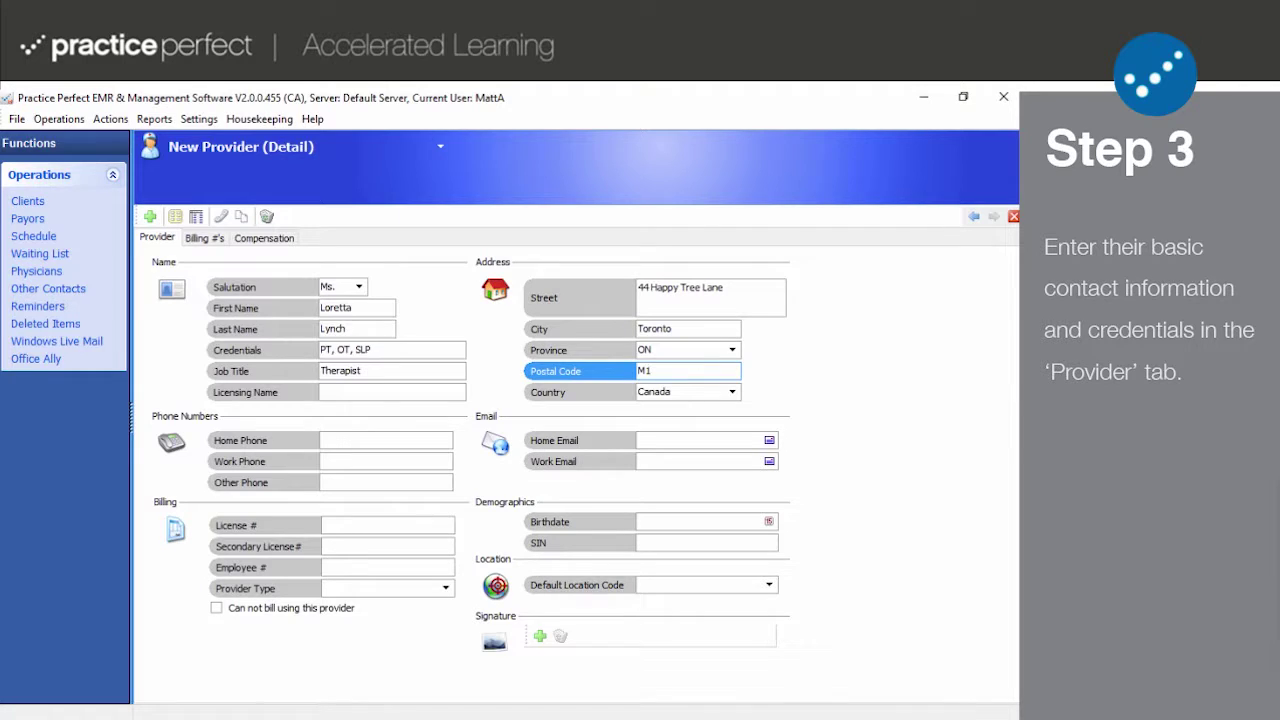
pyautogui.write('G 6L8')
# Fill in the provider's home and other phone numbers and home e-mail.
pyautogui.click(423, 440)
pyautogui.write('555')
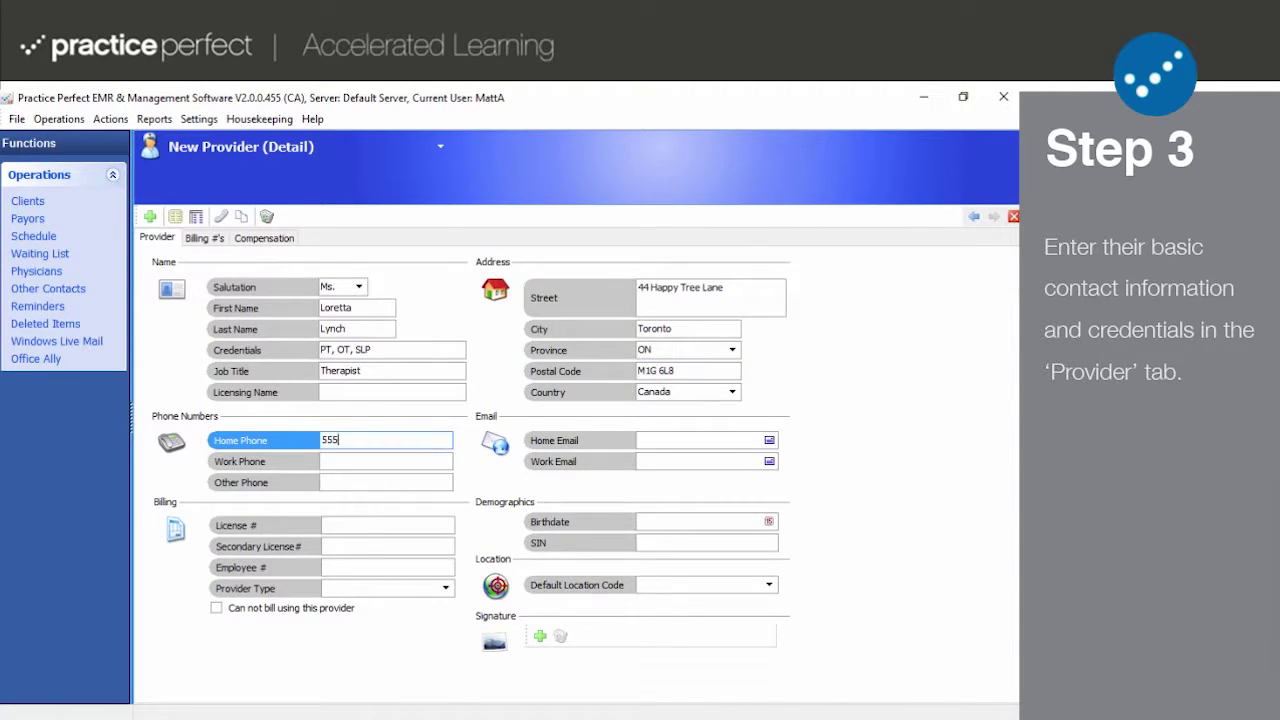
pyautogui.write('5555555')
pyautogui.click(396, 461)
pyautogui.write('5555555555')
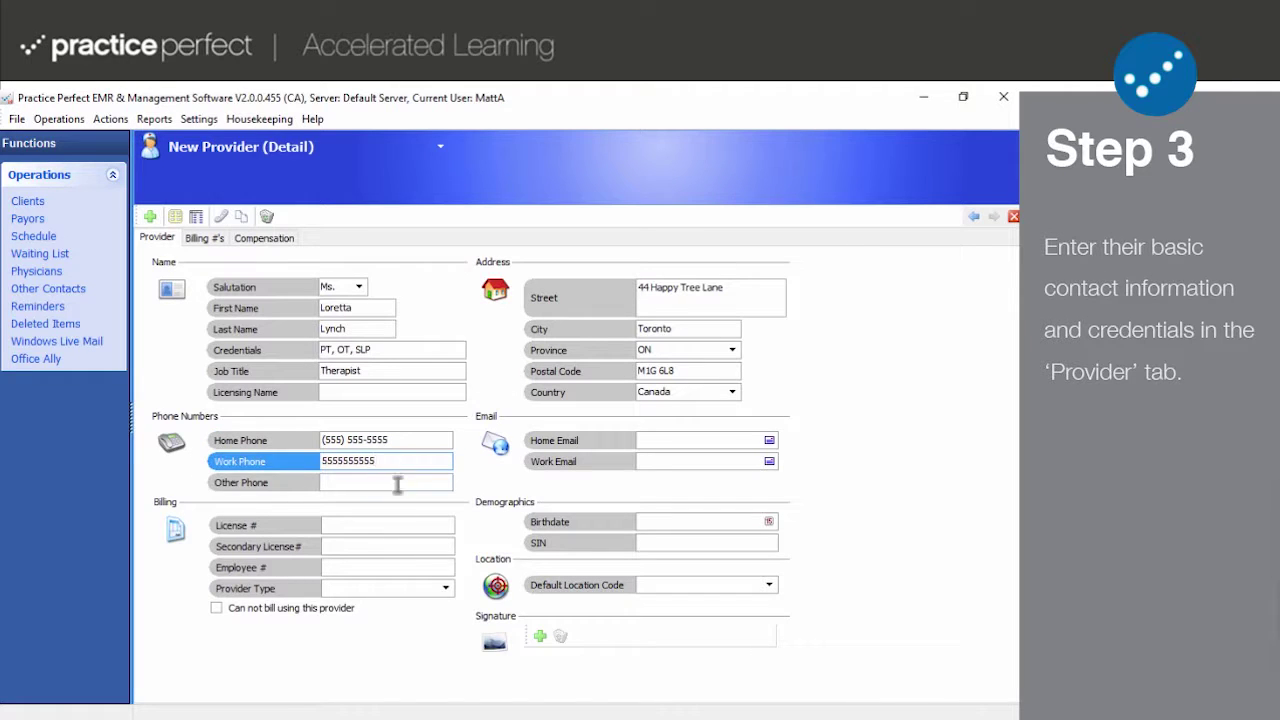
pyautogui.click(397, 483)
pyautogui.write('5555555555')
pyautogui.click(703, 438)
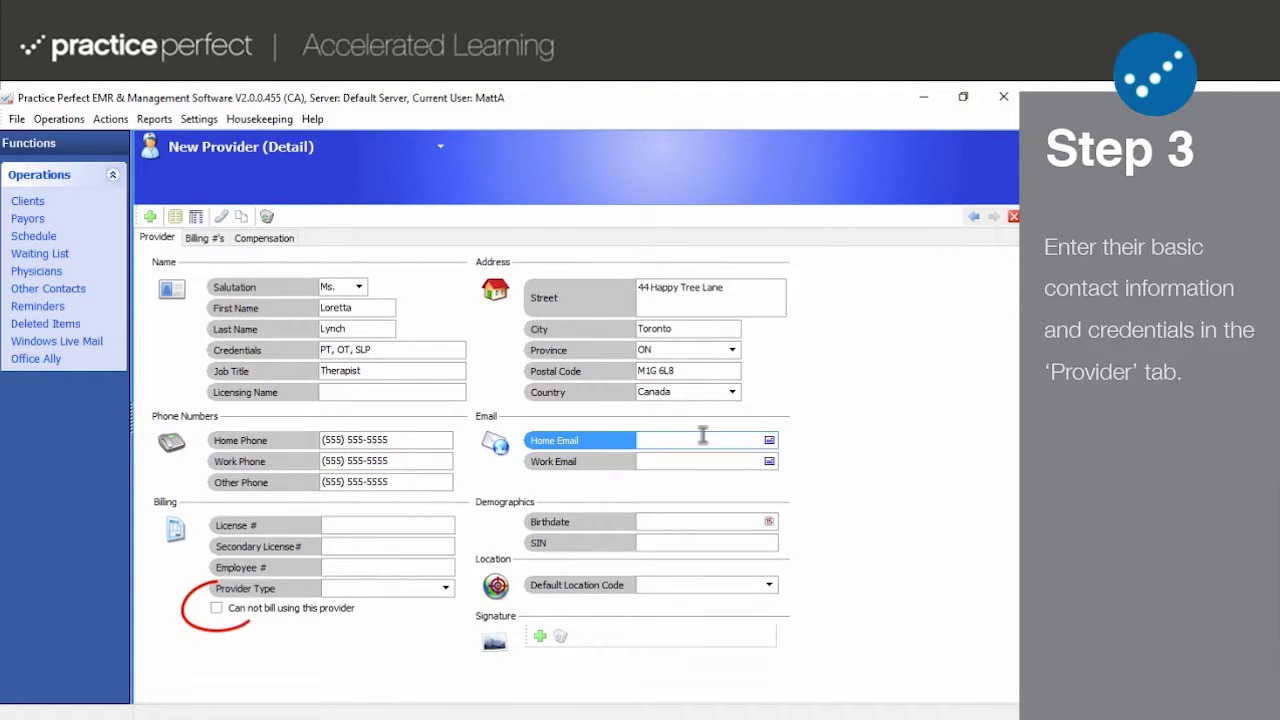
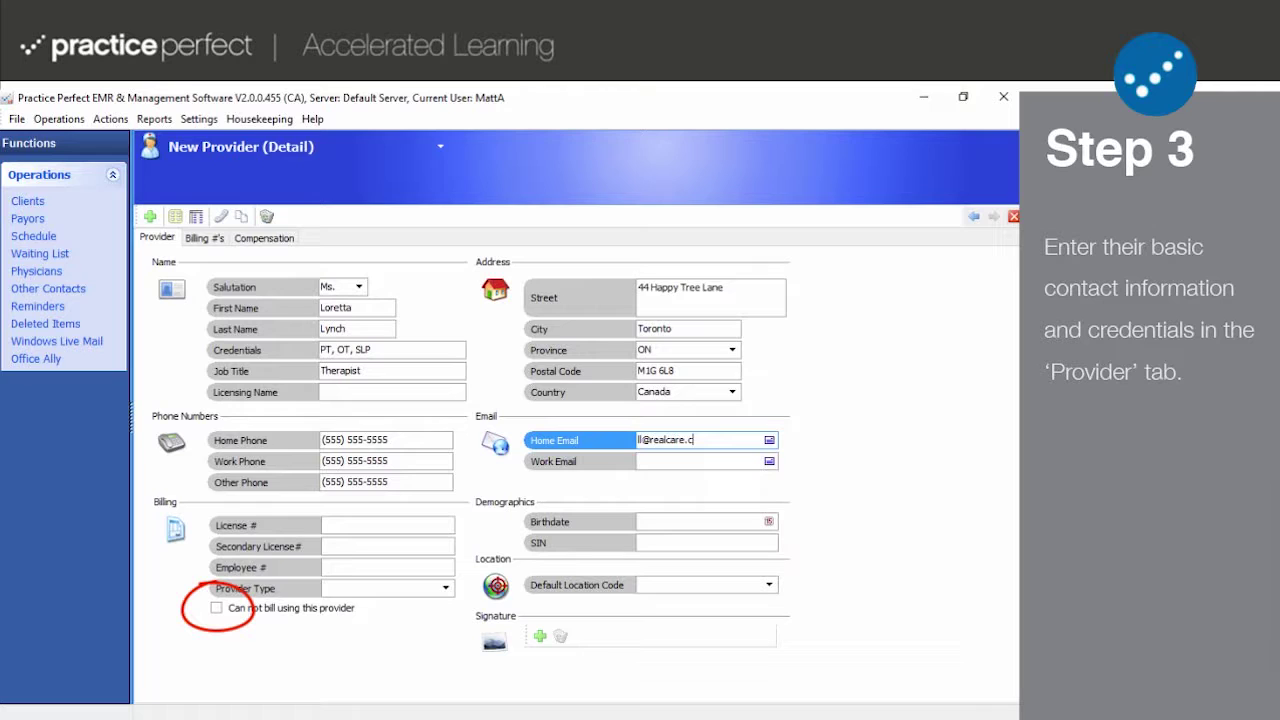
# Enter the provider's licence number and birthdate, then begin adding a signature image.
pyautogui.click(398, 524)
pyautogui.write('000')
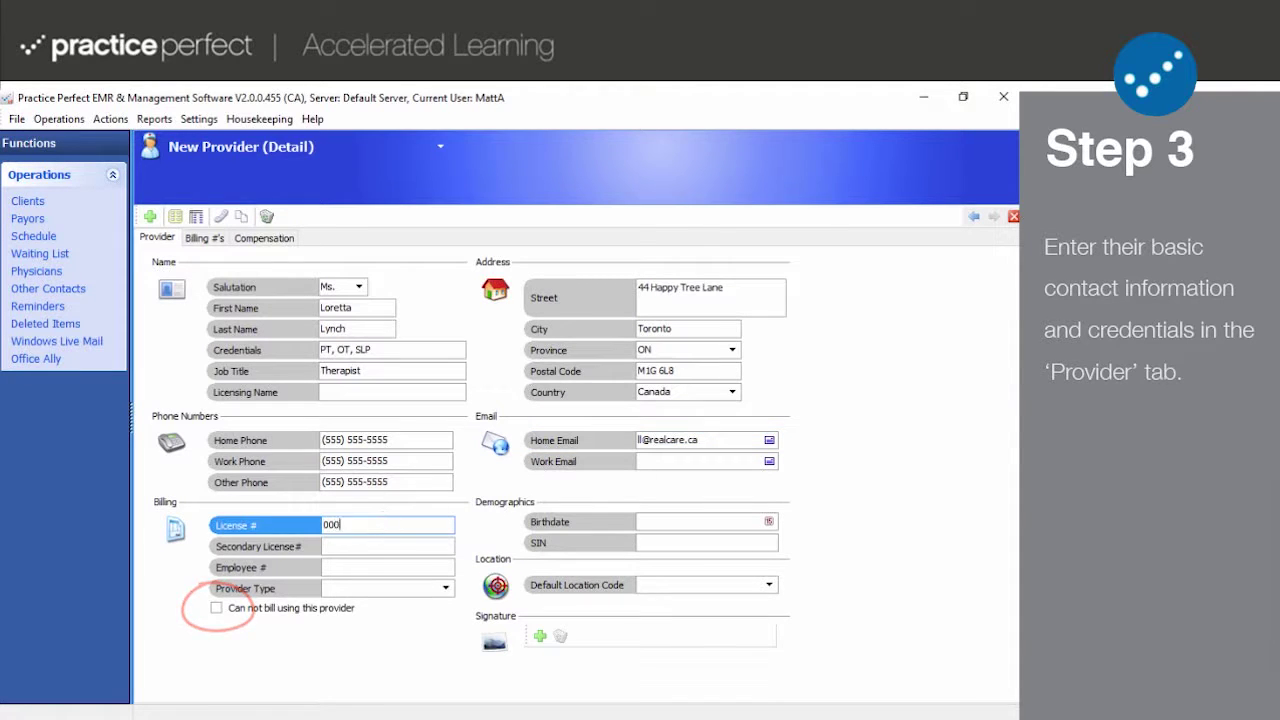
pyautogui.write('000000')
pyautogui.click(663, 521)
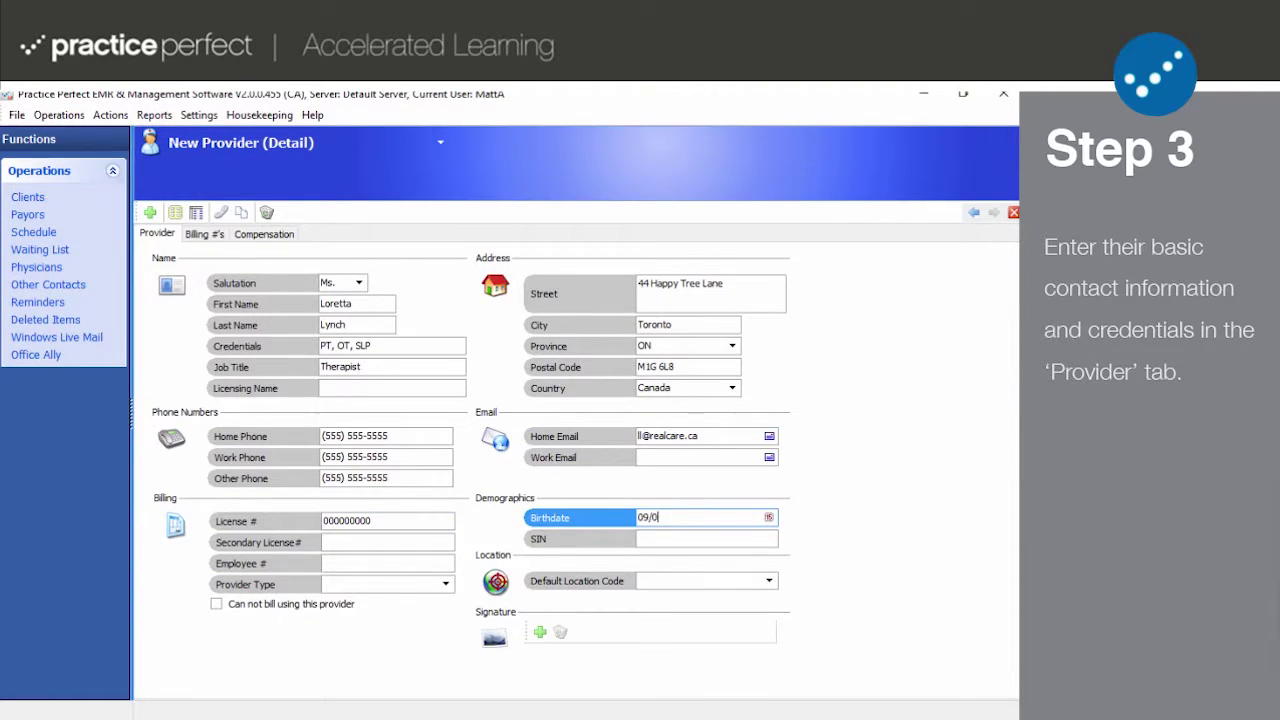
pyautogui.press('Tab')
pyautogui.write('000000000')
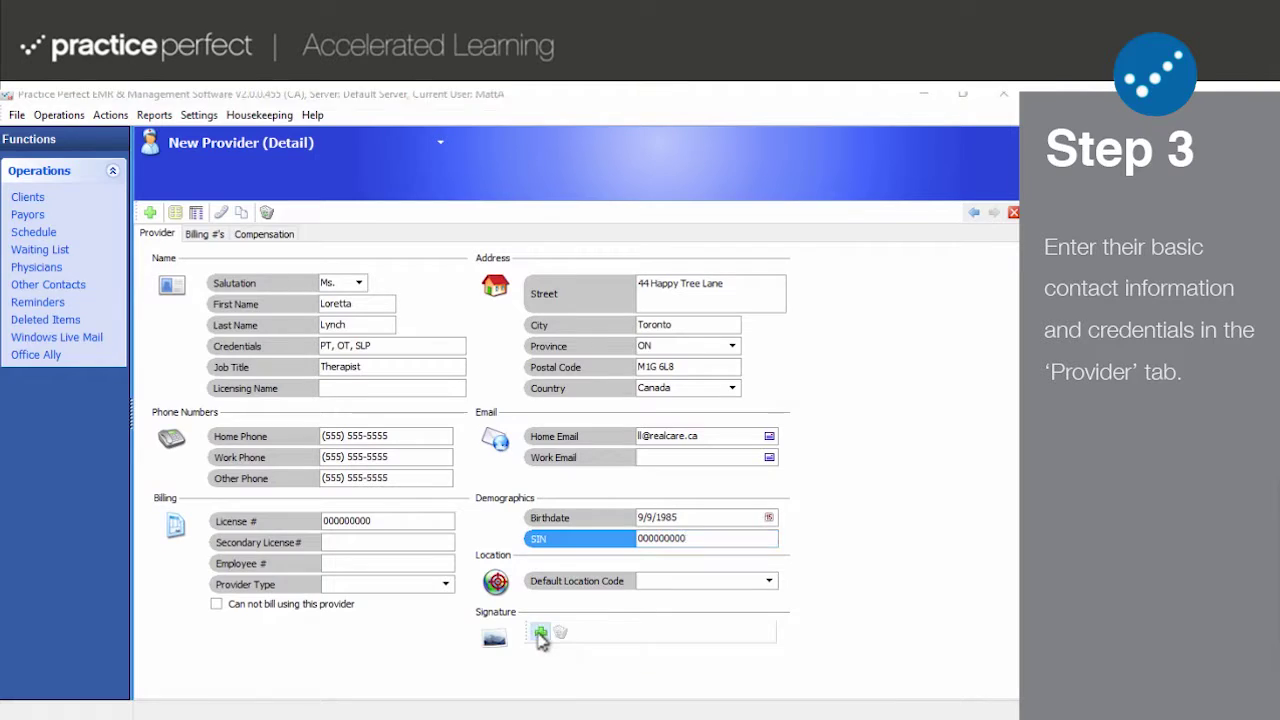
pyautogui.click(540, 634)
# Select the signature image file and load it into the provider record.
pyautogui.click(203, 242)
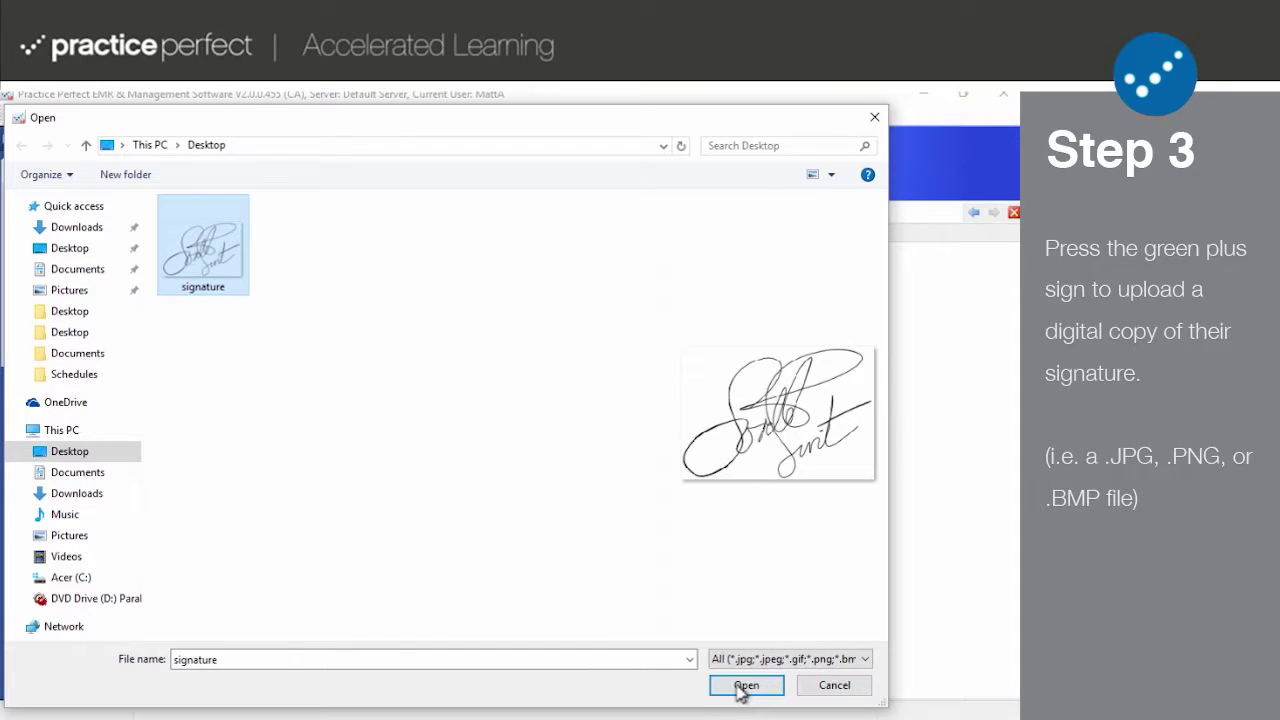
pyautogui.click(740, 690)
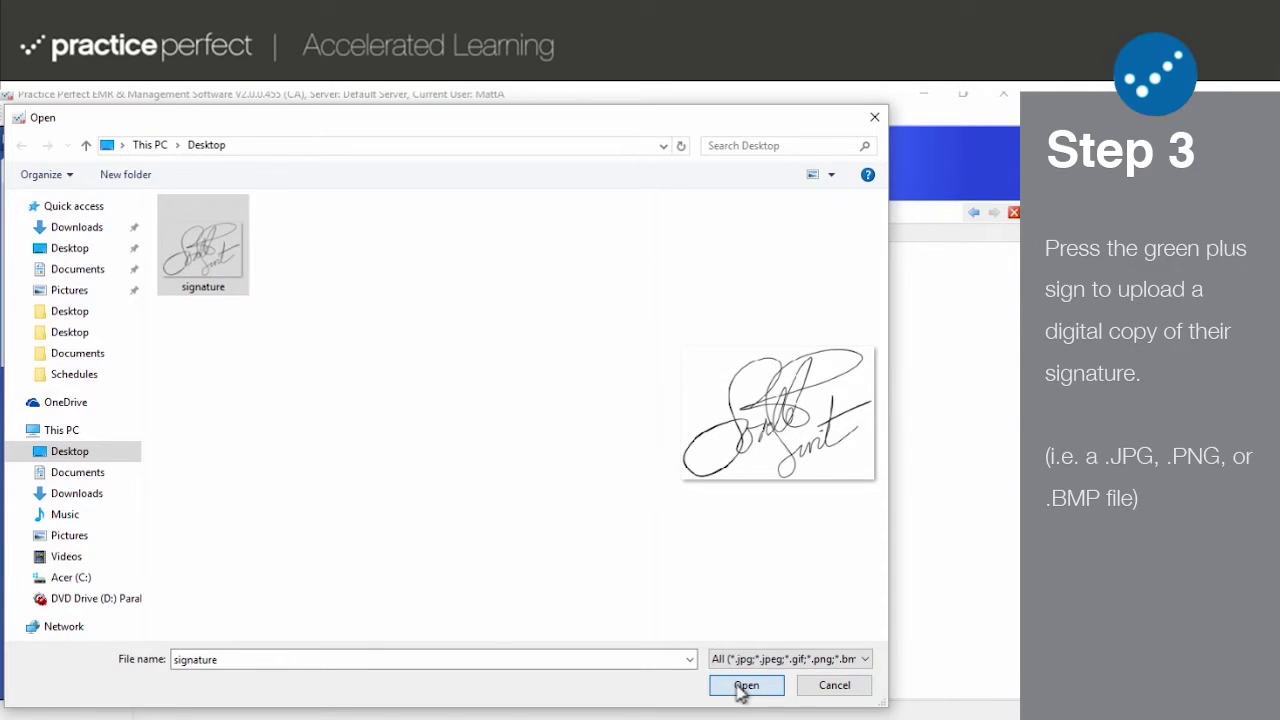
pyautogui.click(744, 686)
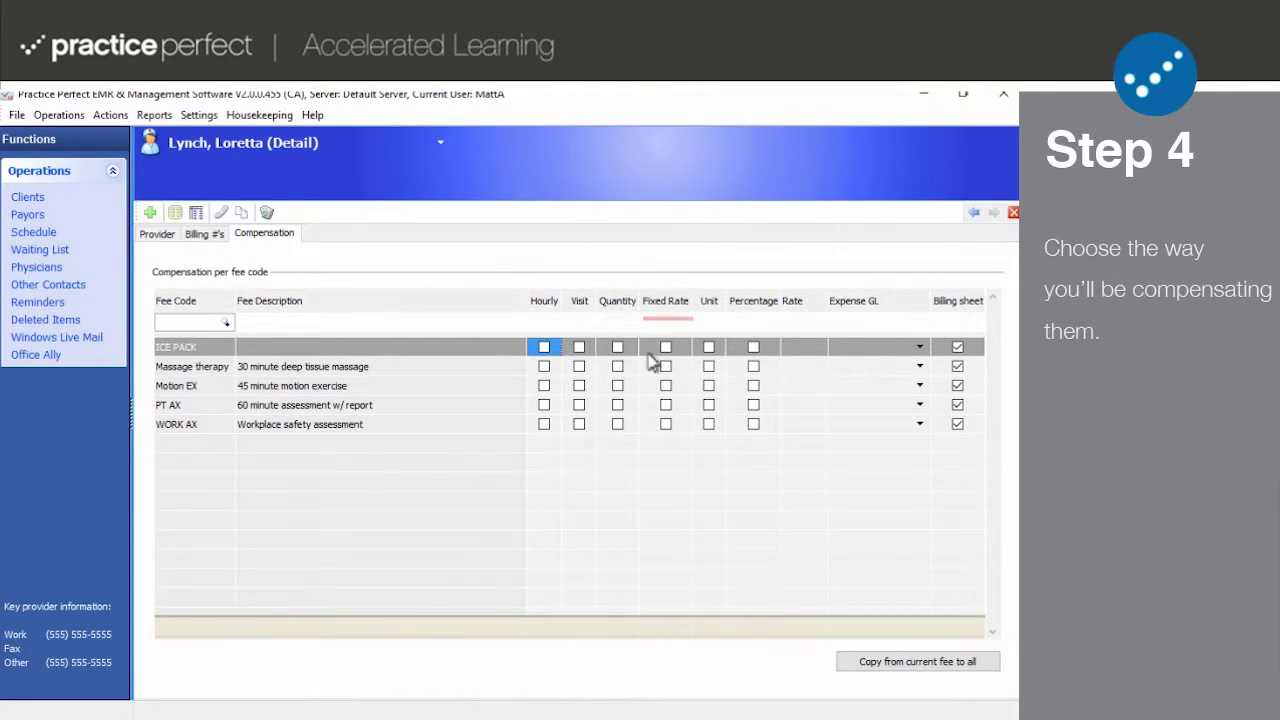
# Mark ICE PACK as paid by percentage and give it a rate of 50.
pyautogui.click(753, 347)
pyautogui.click(806, 349)
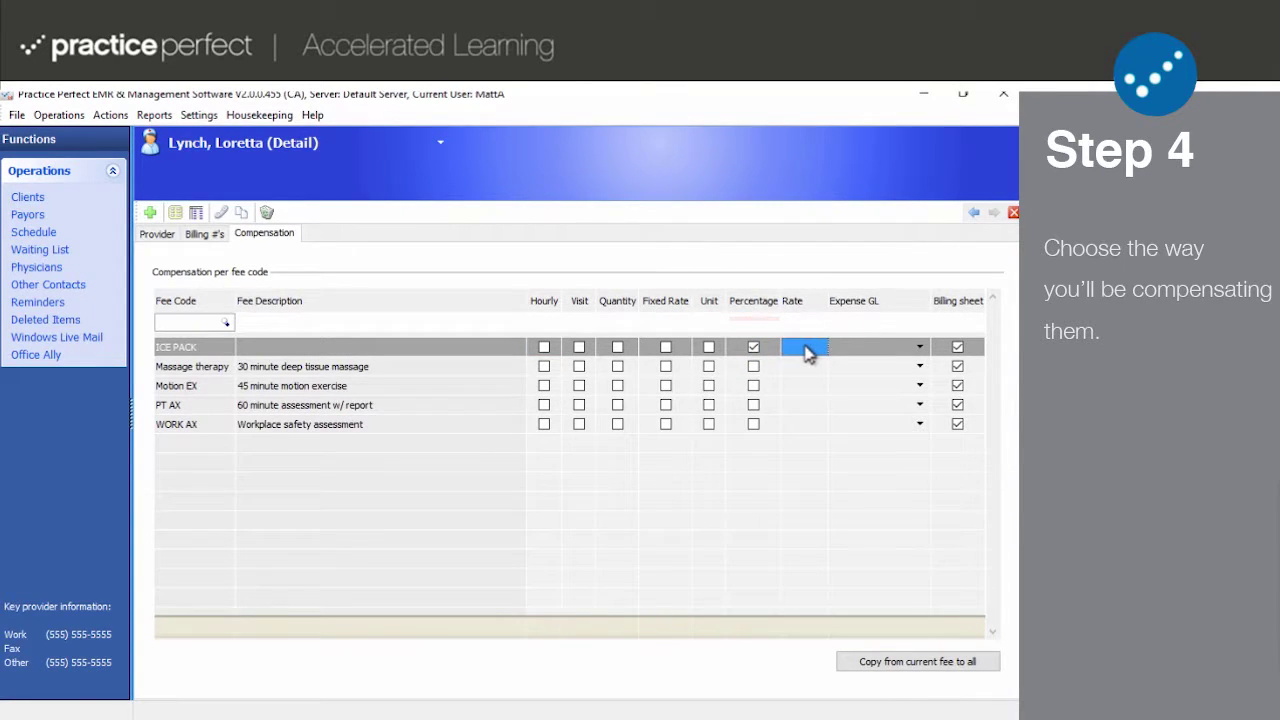
pyautogui.click(806, 350)
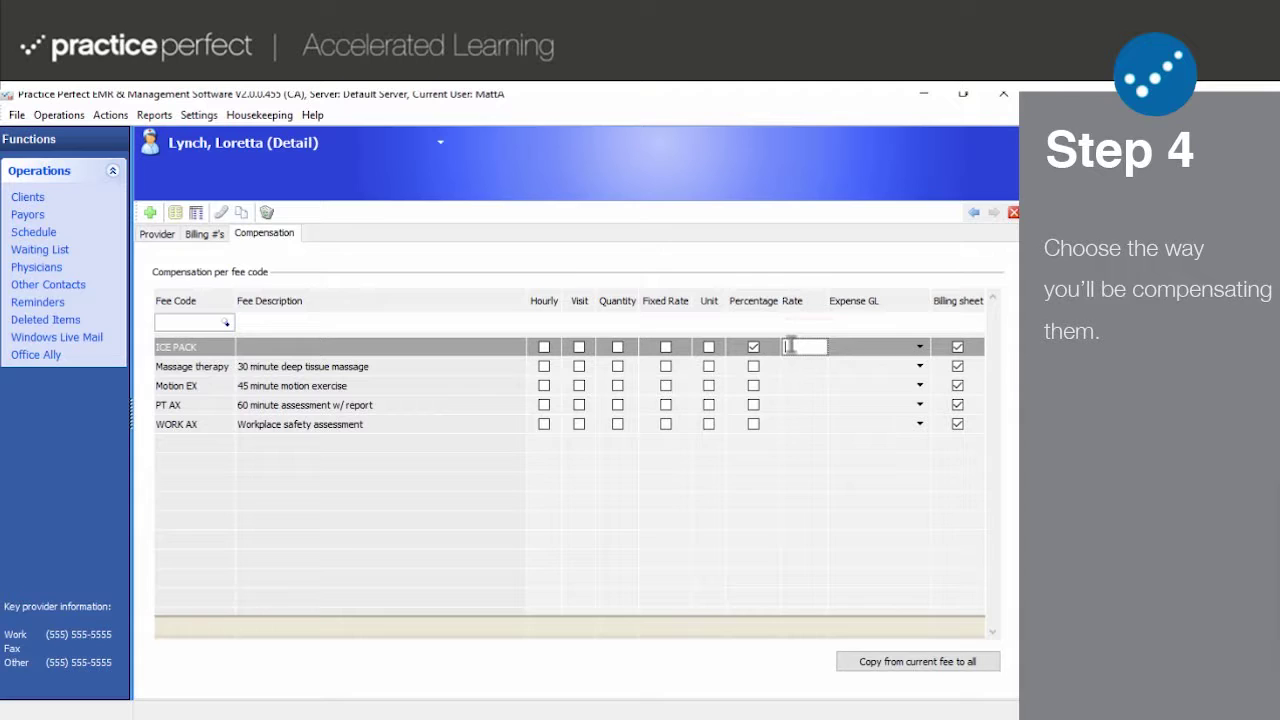
pyautogui.write('50')
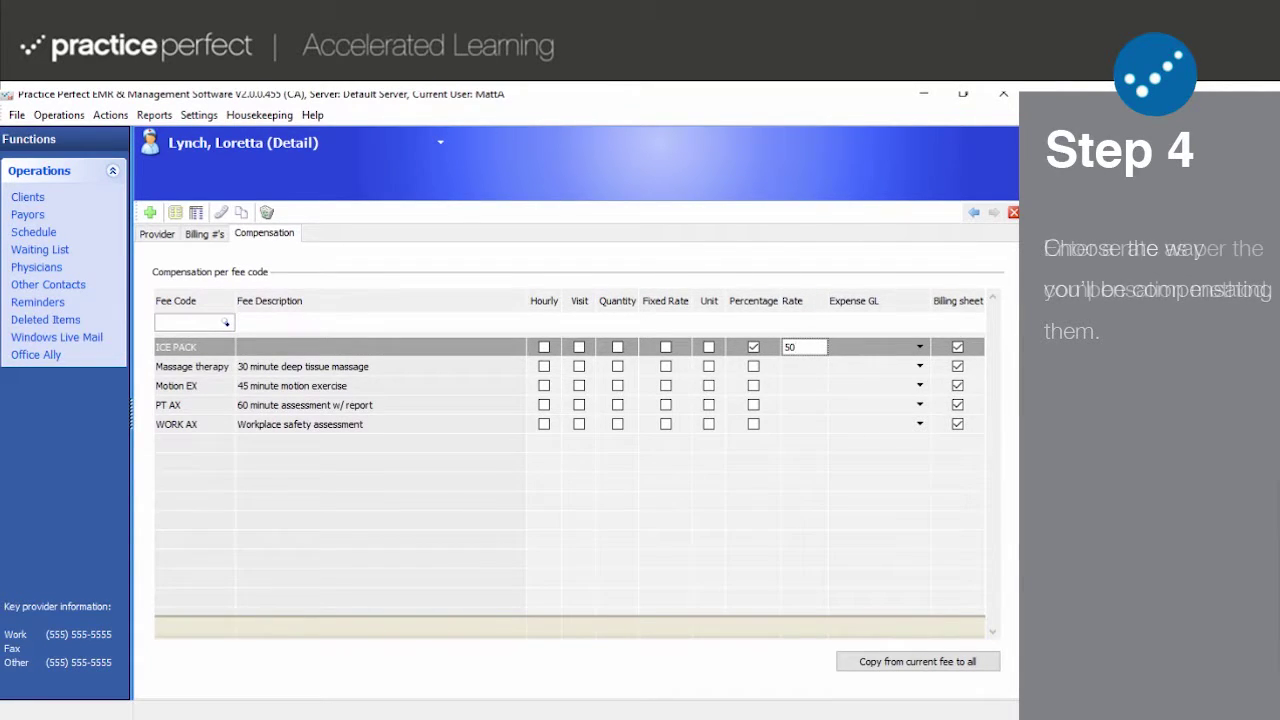
pyautogui.click(752, 368)
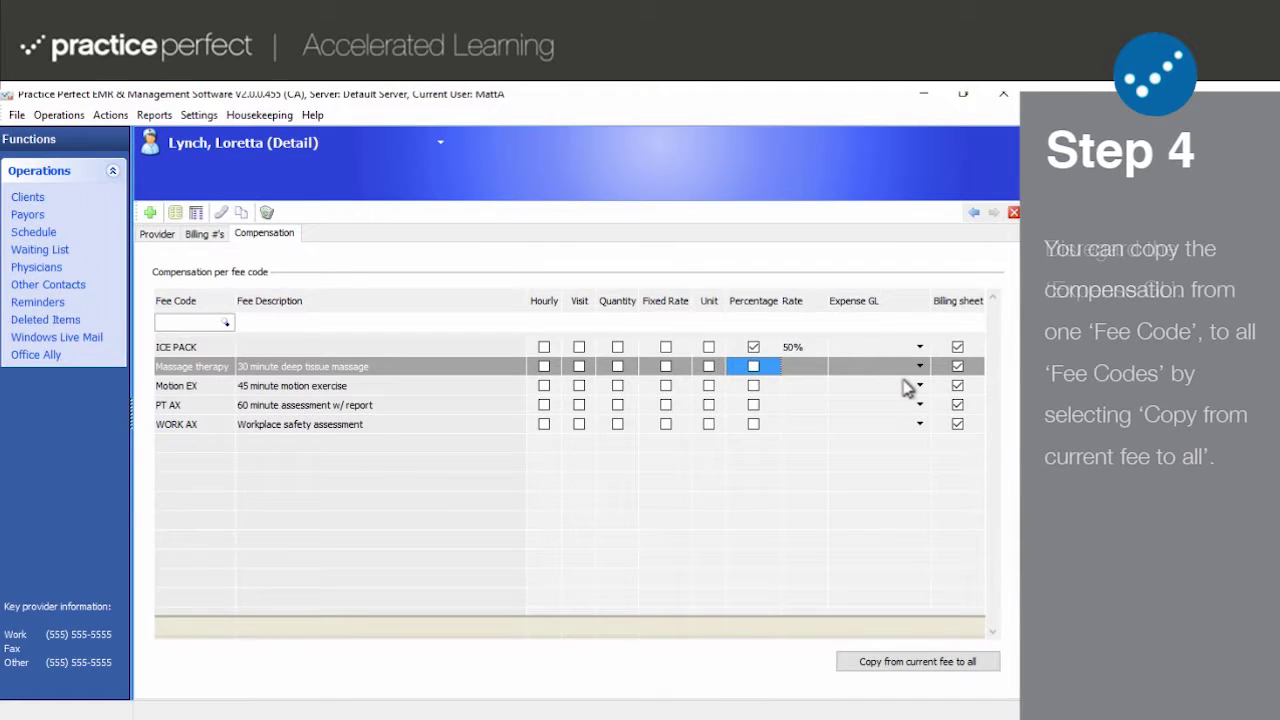
# Copy ICE PACK's 50% percentage compensation to all fee codes, leaving Expense GL unset.
pyautogui.click(919, 348)
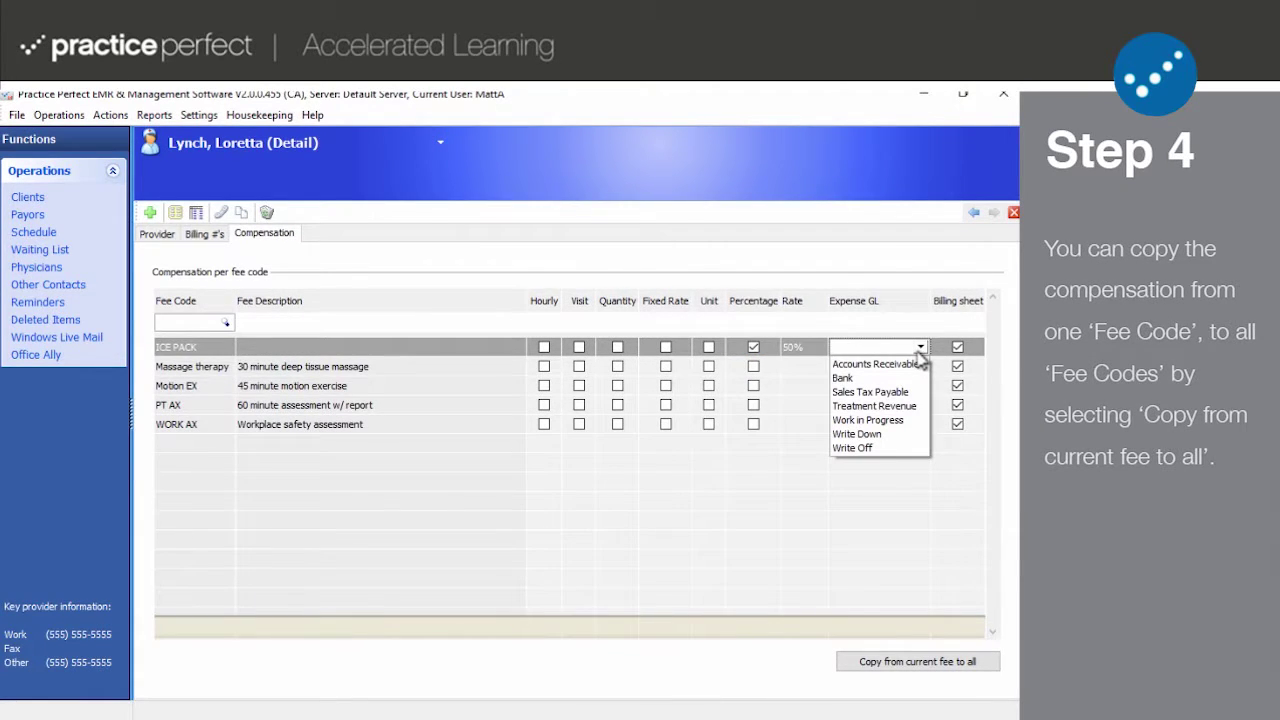
pyautogui.click(922, 349)
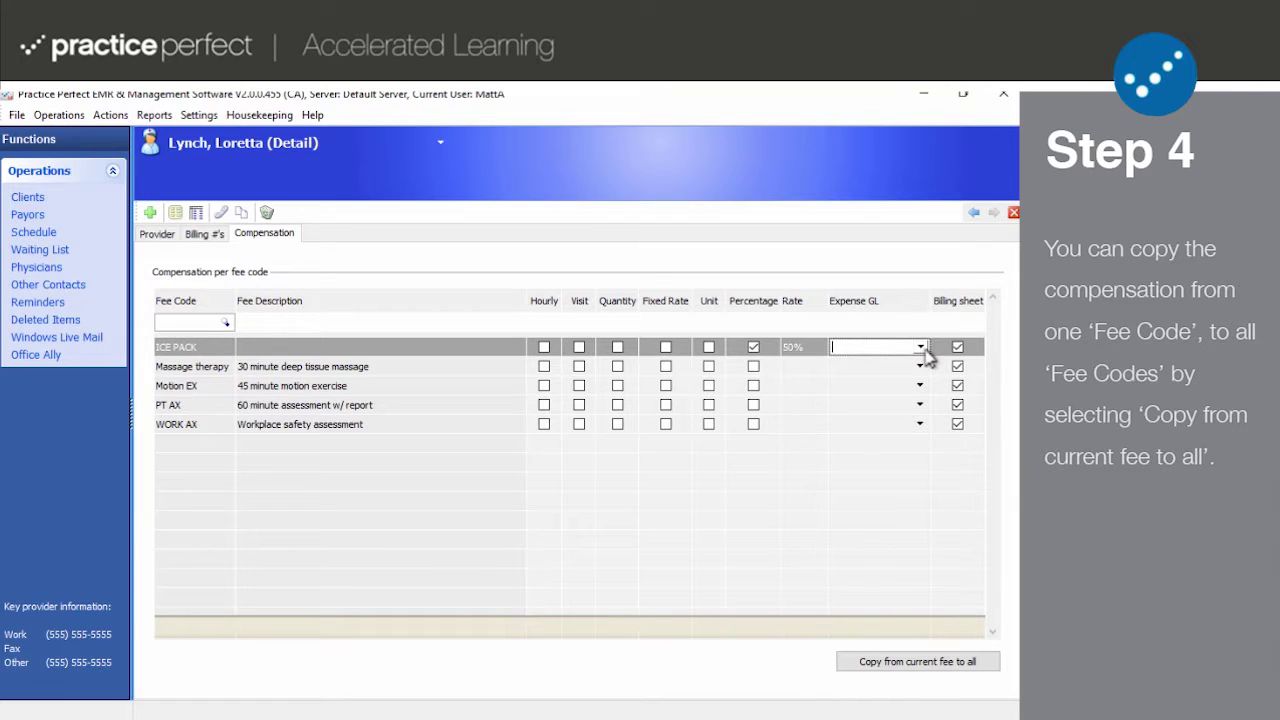
pyautogui.click(941, 669)
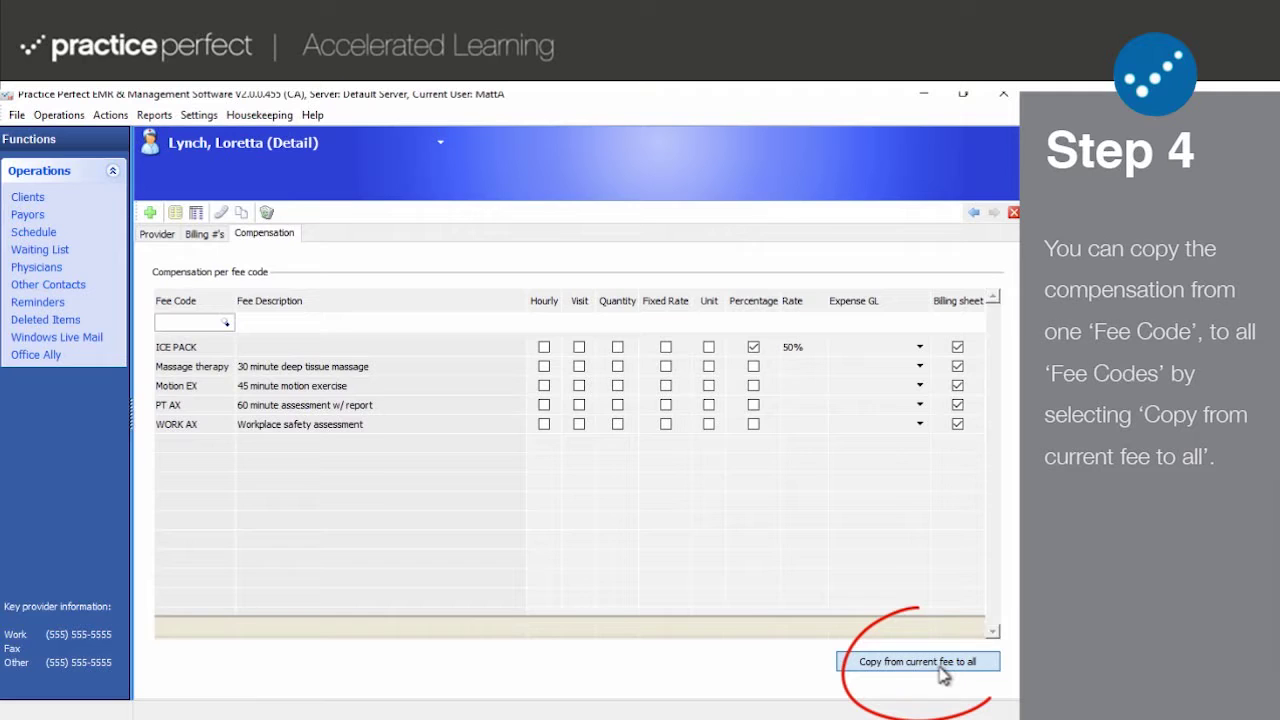